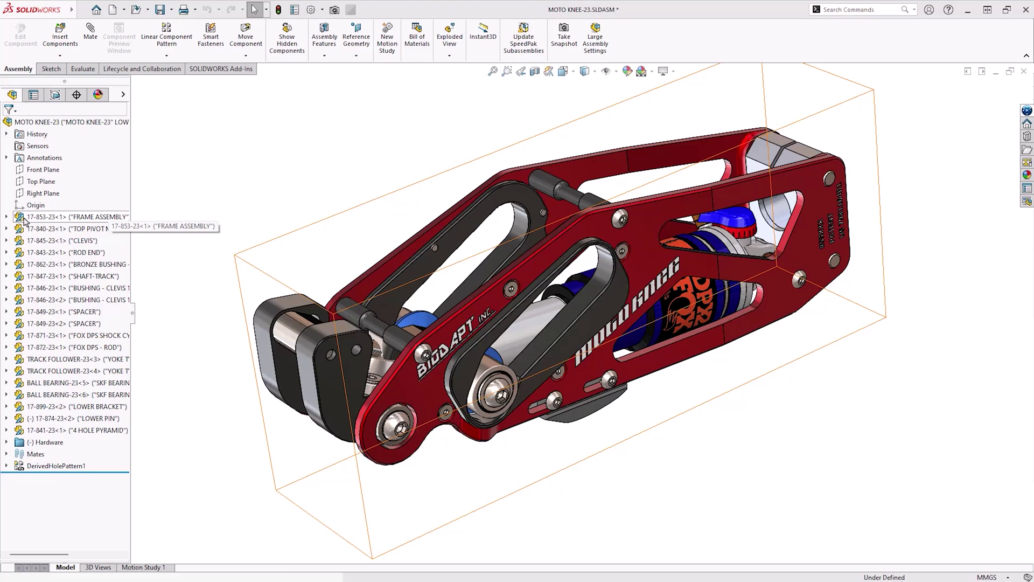
# Step: Use Set Lightweight to Resolved on the top-level MOTO KNEE-23 assembly so all components load fully
pyautogui.rightClick(69, 123)
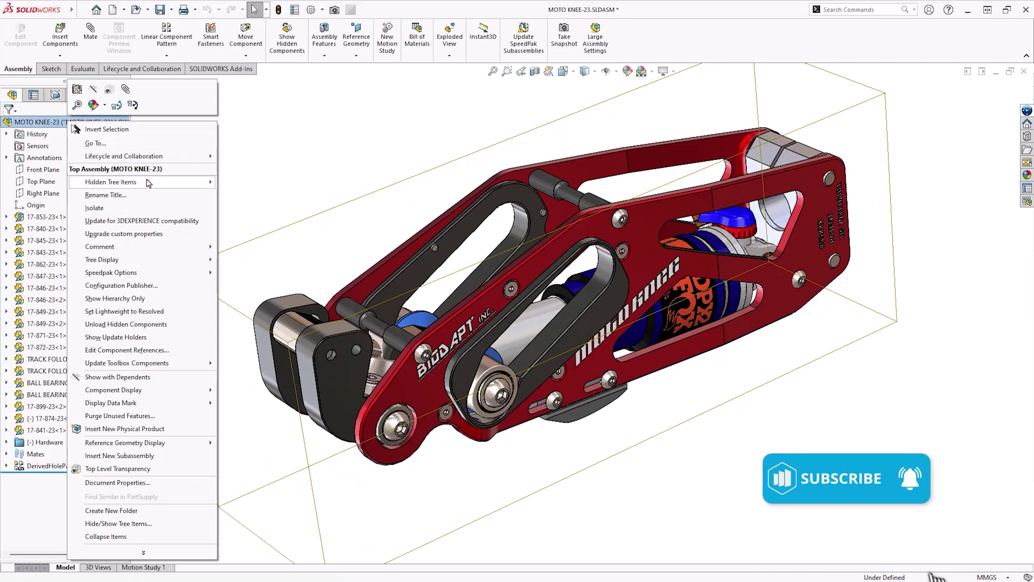
pyautogui.click(117, 312)
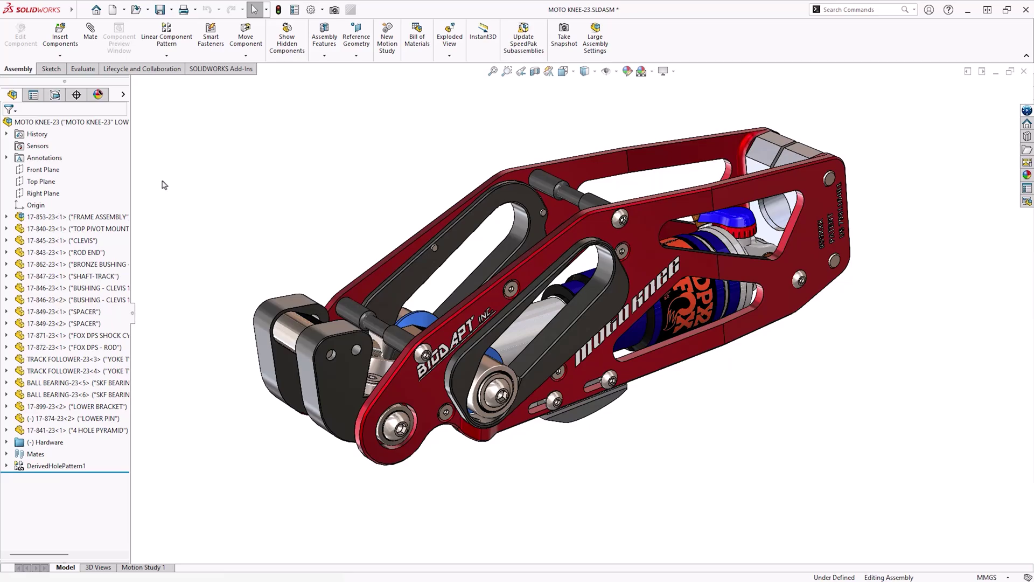
pyautogui.click(55, 95)
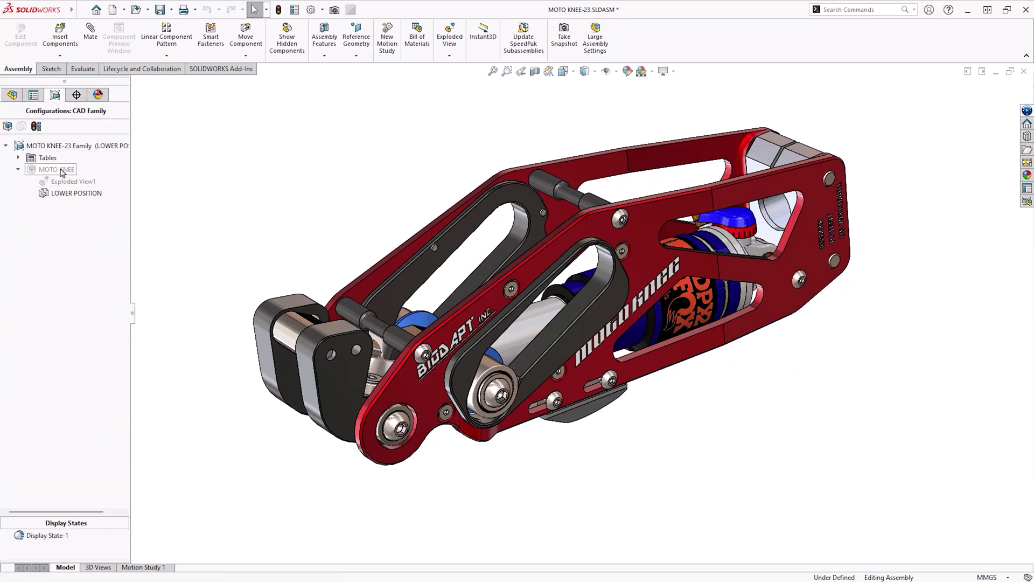
pyautogui.doubleClick(60, 170)
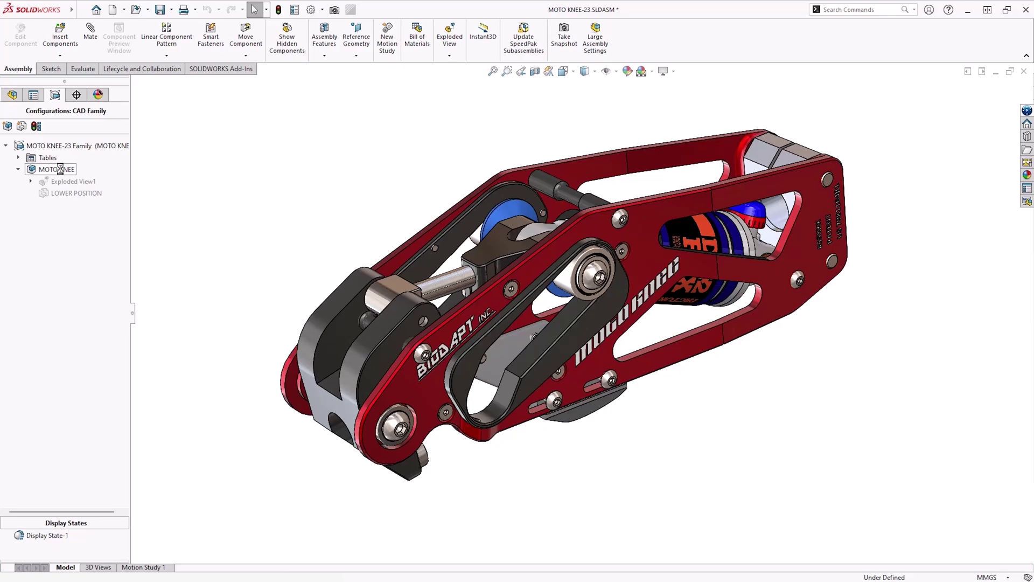
pyautogui.doubleClick(64, 193)
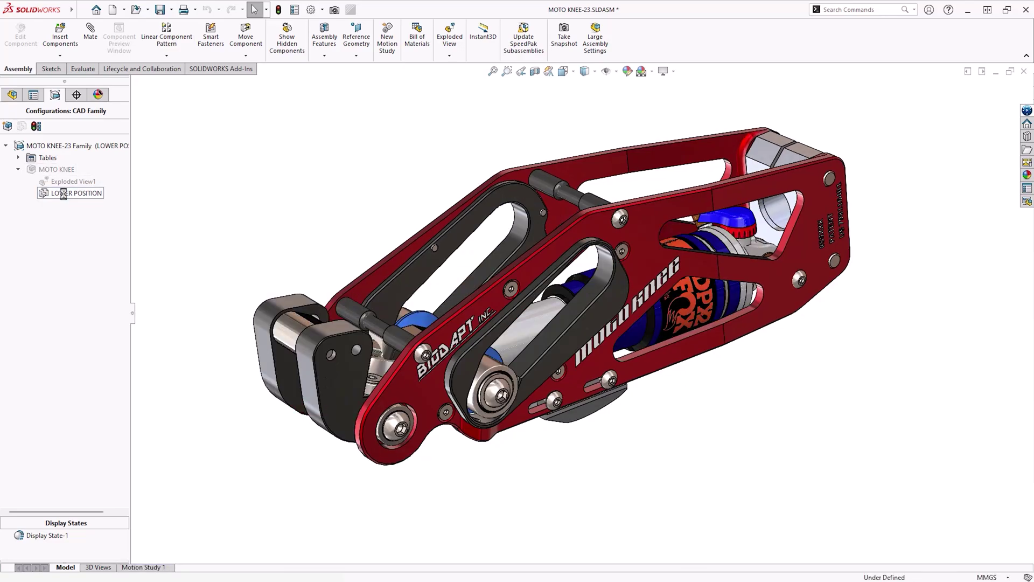
pyautogui.doubleClick(56, 170)
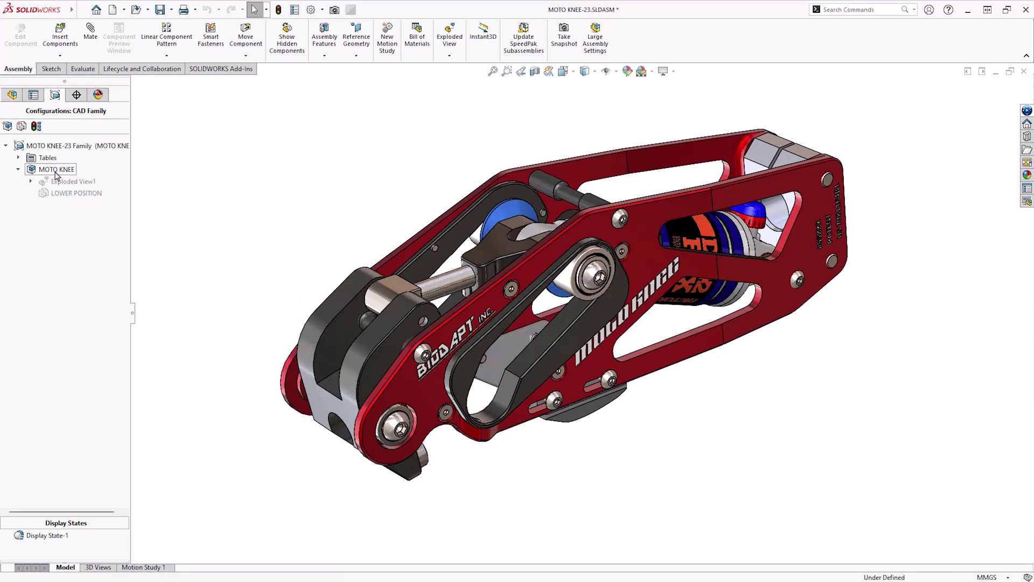
pyautogui.click(62, 193)
pyautogui.click(62, 193)
pyautogui.doubleClick(44, 194)
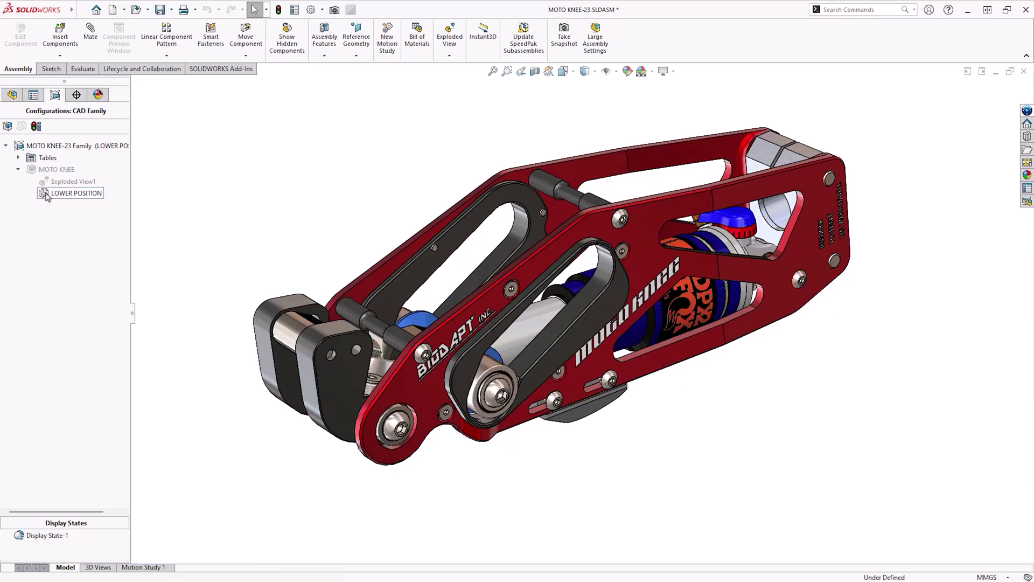
pyautogui.click(12, 95)
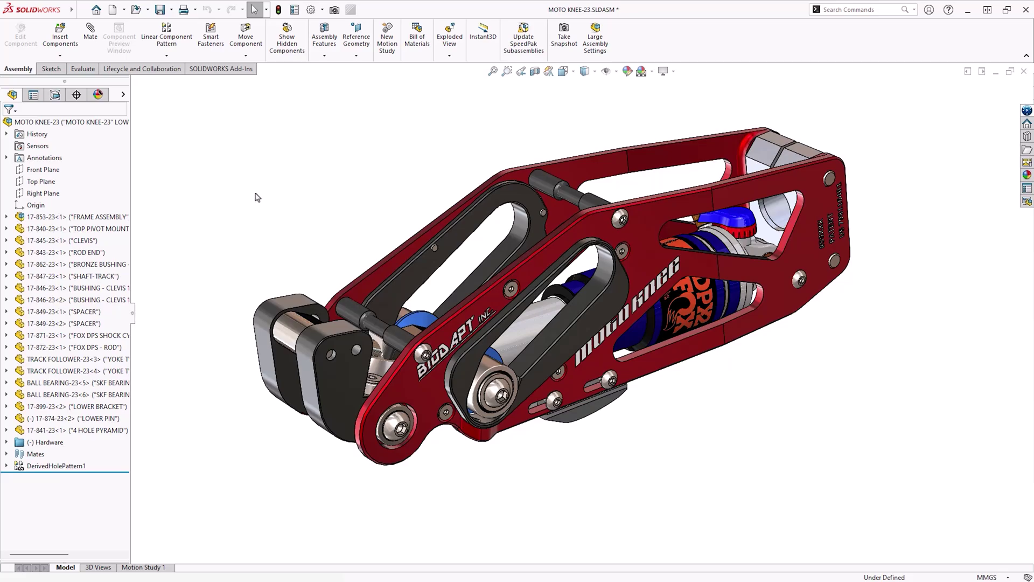
# Step: Review the assembly's custom properties, then open part 17-833-L-23 and check its properties (6061-T6, revision A.1)
pyautogui.click(294, 11)
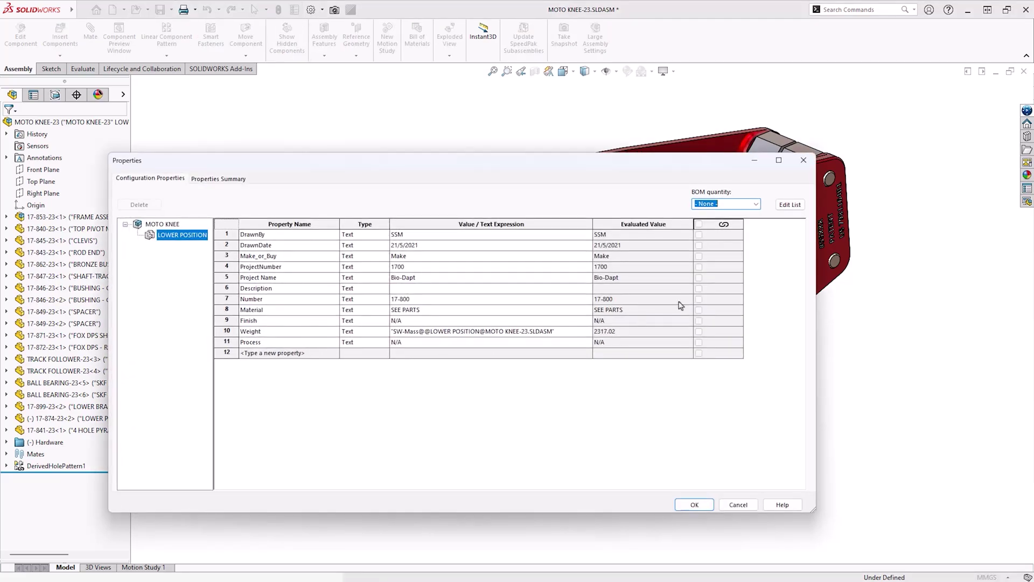
pyautogui.click(803, 163)
pyautogui.rightClick(641, 235)
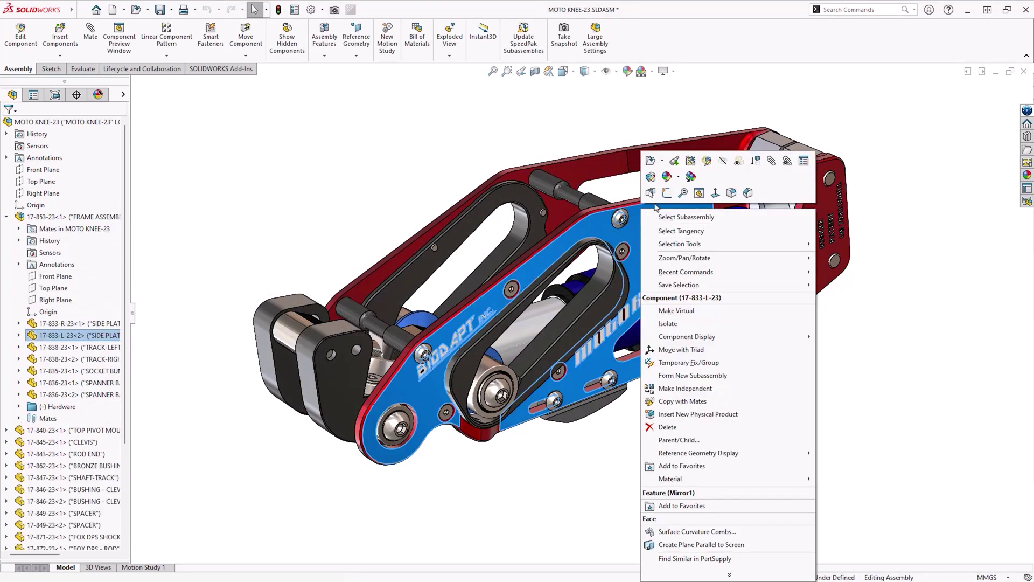
pyautogui.click(650, 160)
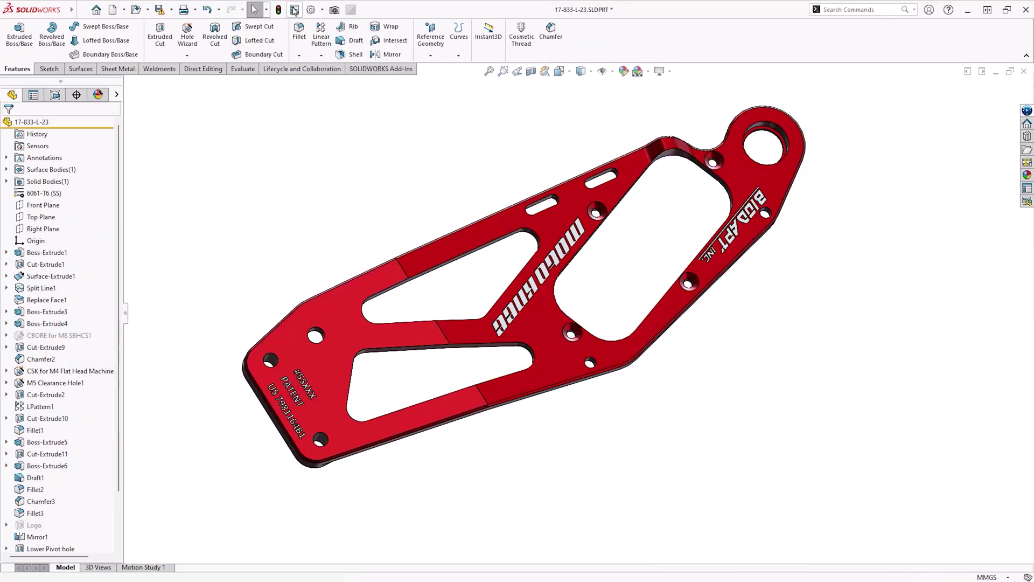
pyautogui.click(294, 9)
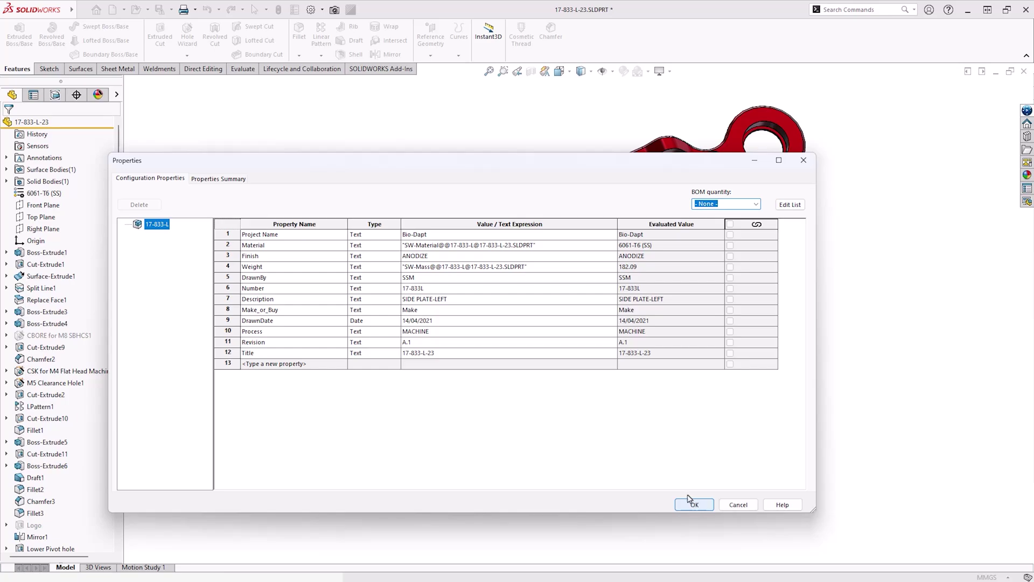
pyautogui.click(692, 502)
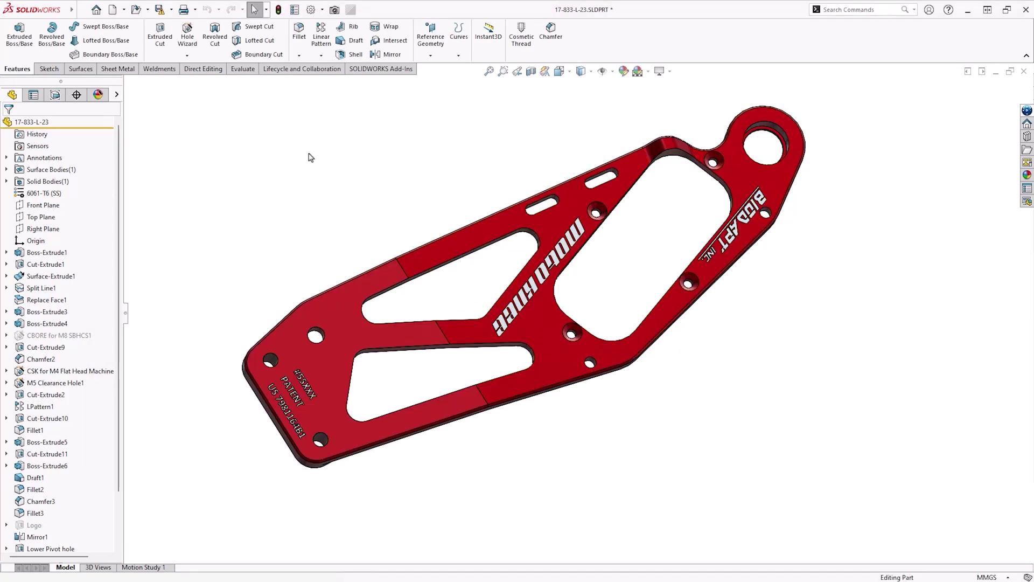
# Step: Return to the 1 MOTO KNEE-23.SLDASM window from the Window menu and bring up the options list
pyautogui.moveTo(73, 10)
pyautogui.click(168, 10)
pyautogui.moveTo(196, 10)
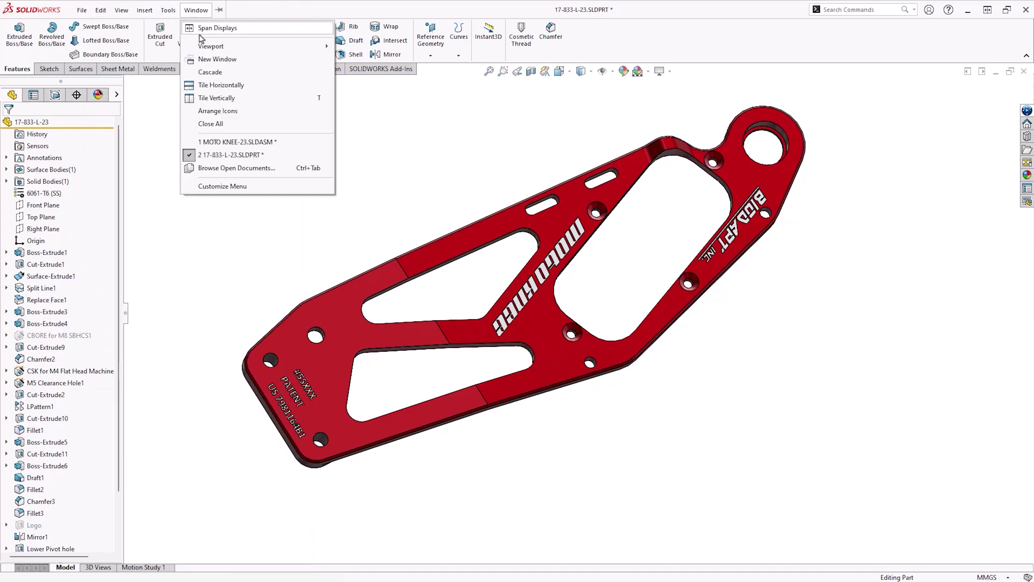
pyautogui.click(227, 141)
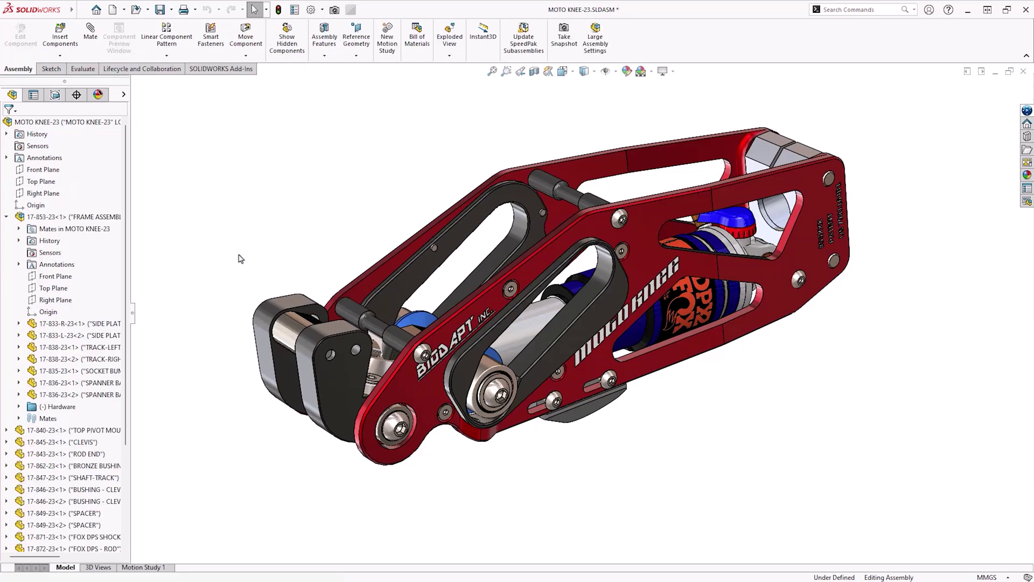
pyautogui.click(322, 10)
# Step: Confirm SOLIDWORKS Composer is checked in Add-Ins, cancel without changes, and open the File menu
pyautogui.click(333, 50)
pyautogui.scroll(-2, 431, 269)
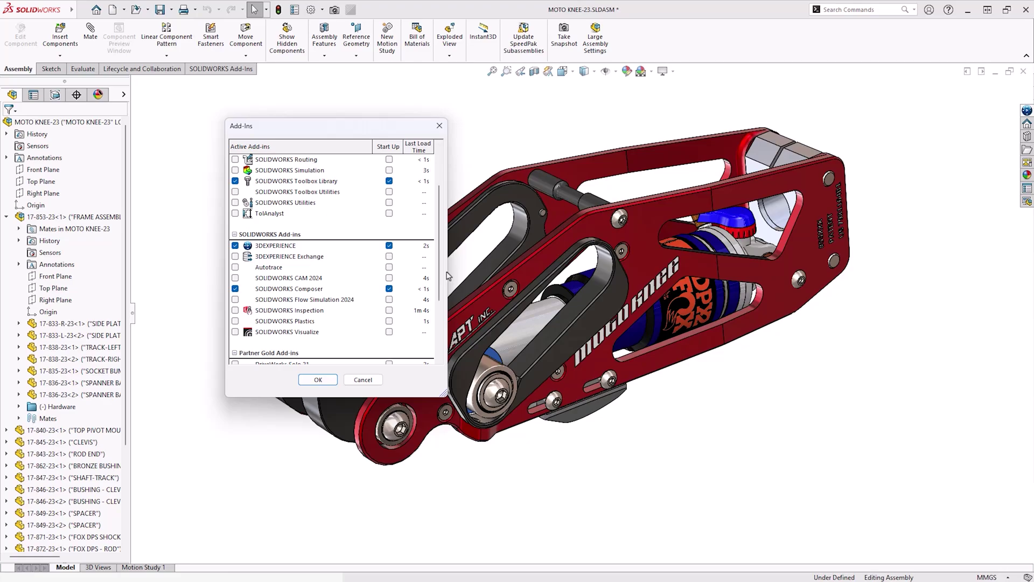
pyautogui.click(364, 379)
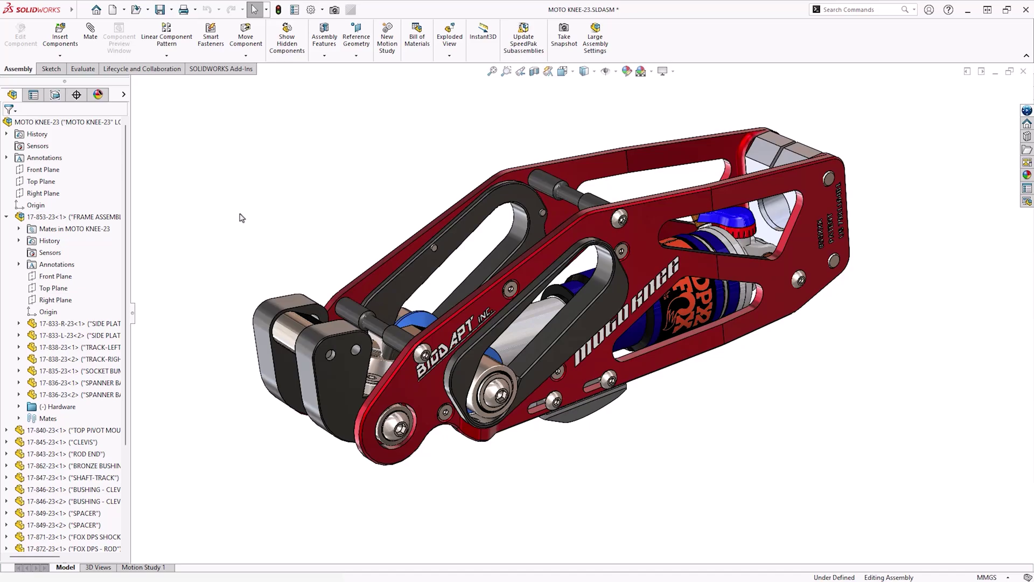
pyautogui.click(82, 10)
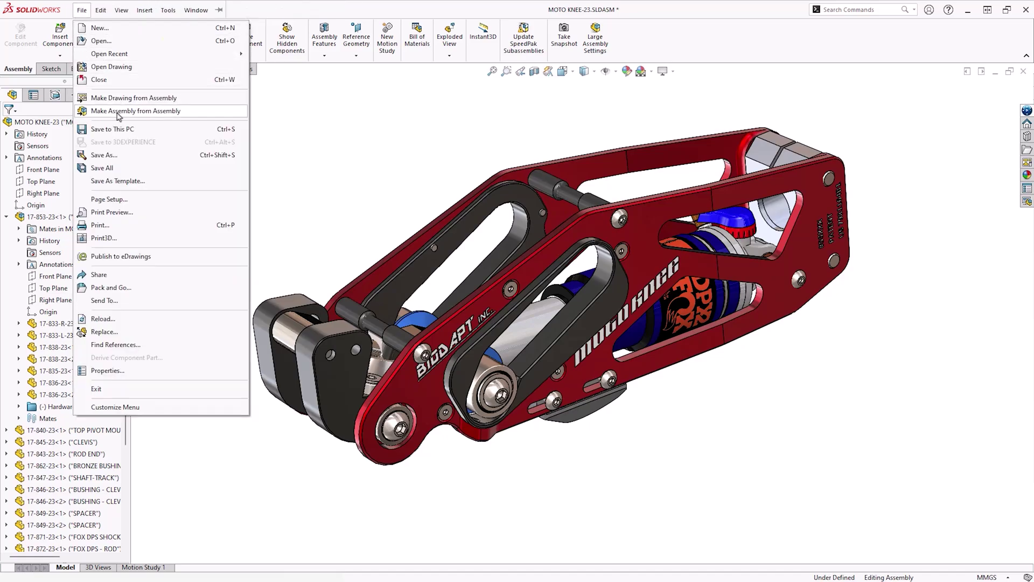
# Step: Save the current configuration of MOTO KNEE-23 as a SOLIDWORKS Composer (*.smg) file
pyautogui.click(115, 156)
pyautogui.click(455, 355)
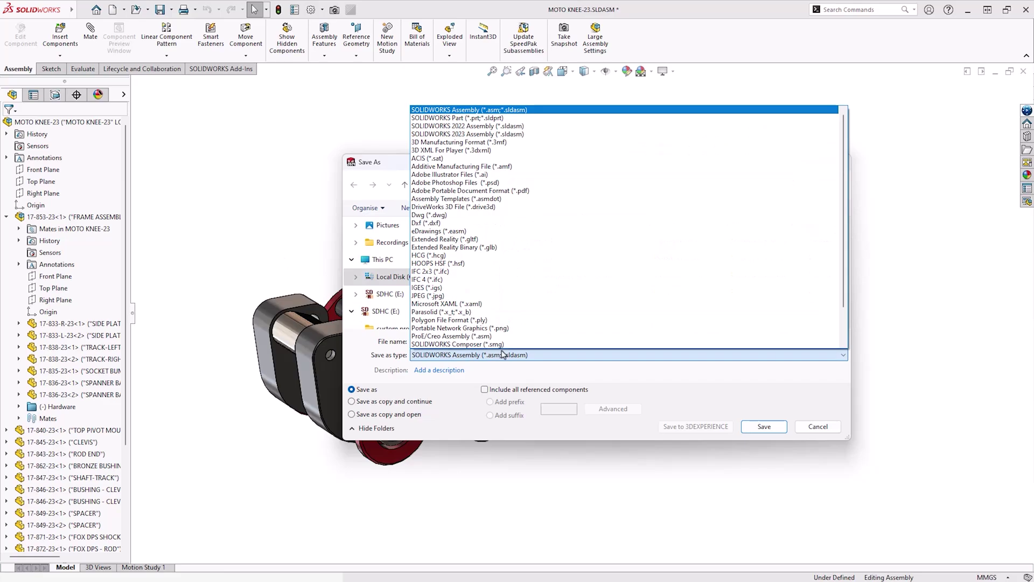
pyautogui.click(487, 345)
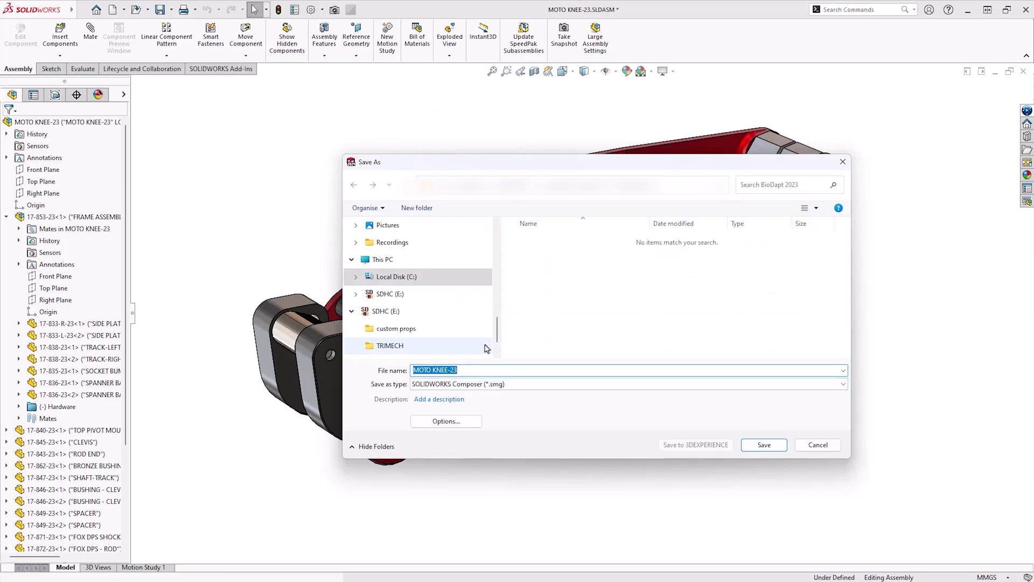
pyautogui.press('Return')
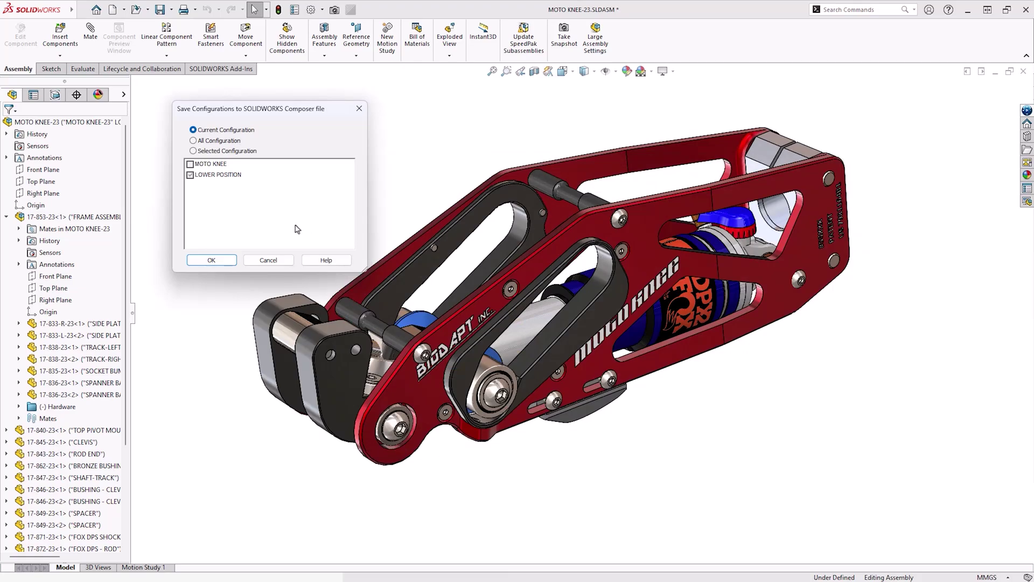
pyautogui.click(212, 260)
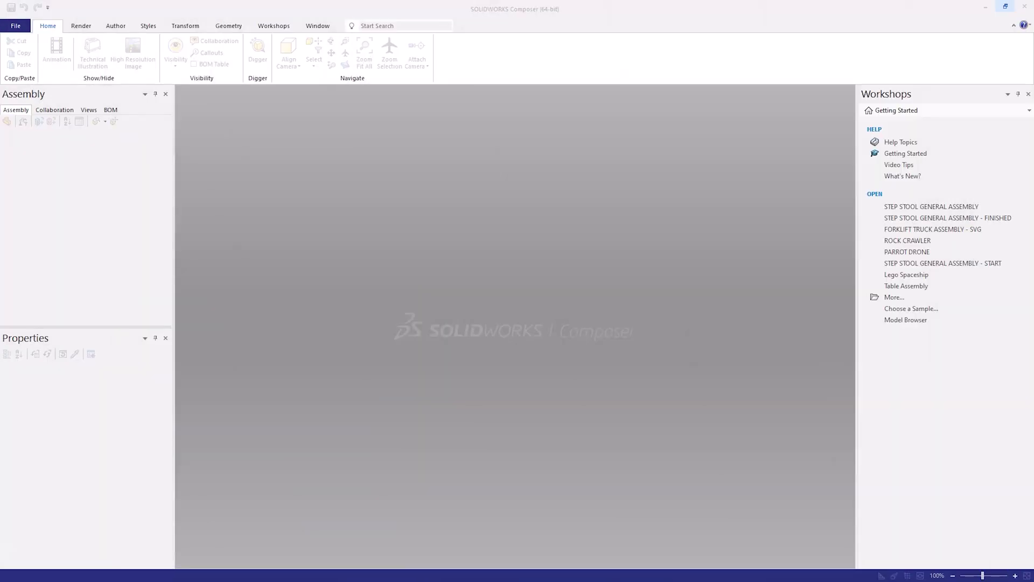
# Step: Open MOTO KNEE AND VF2 FOOT-23 using the SOLIDWORKS(default) import profile, merged into a new document
pyautogui.click(13, 27)
pyautogui.click(30, 67)
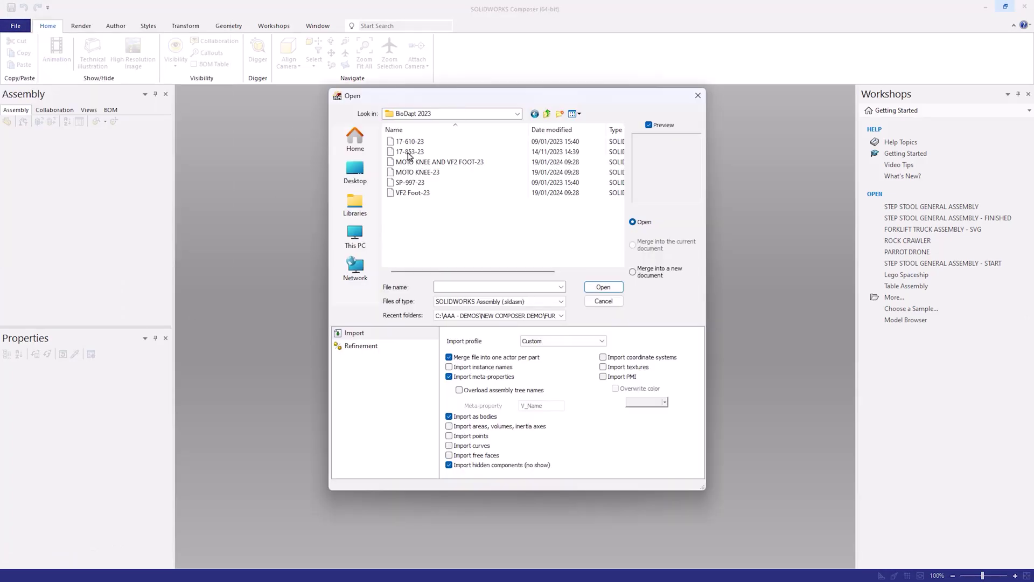
pyautogui.click(413, 163)
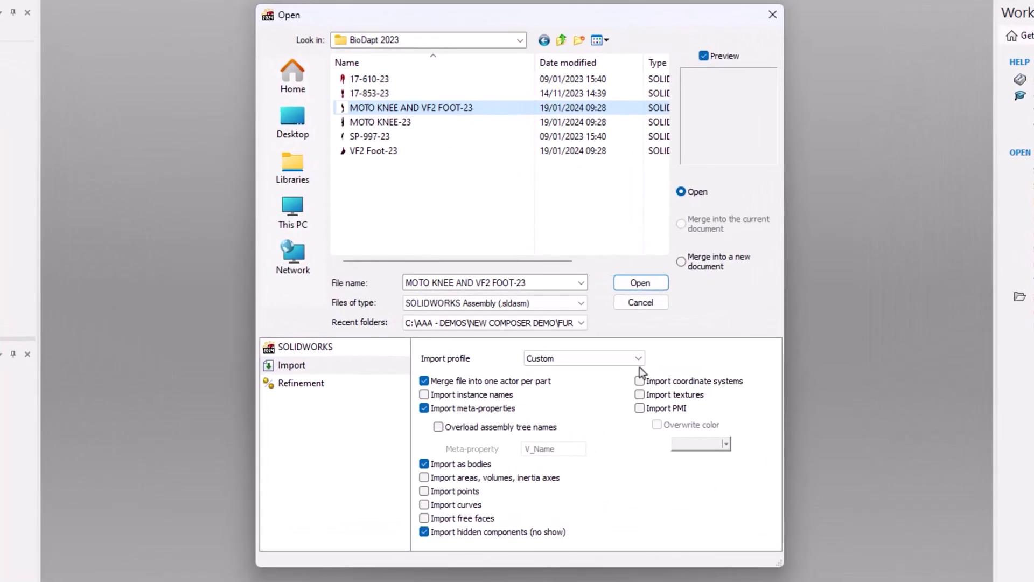
pyautogui.click(604, 343)
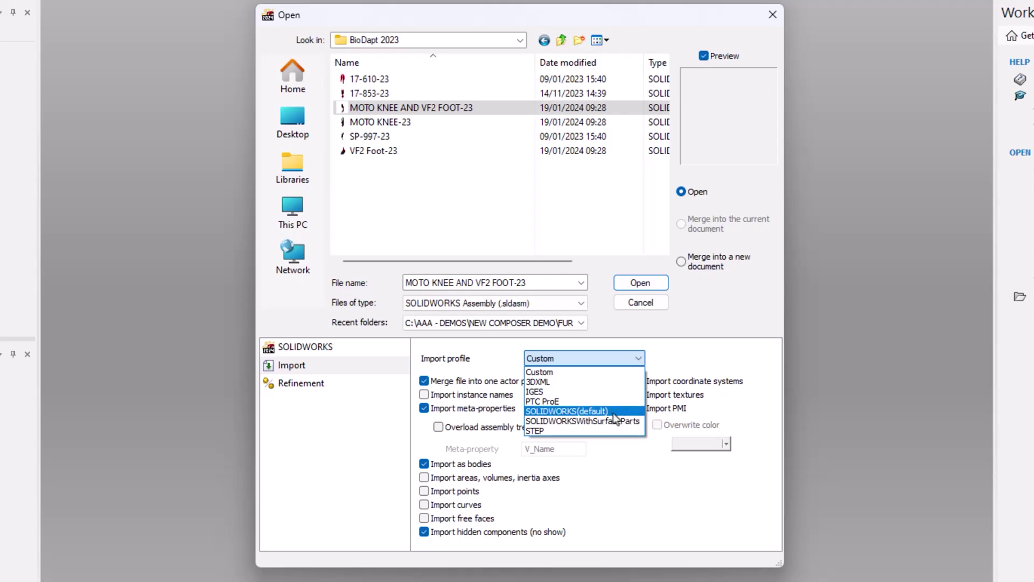
pyautogui.click(613, 413)
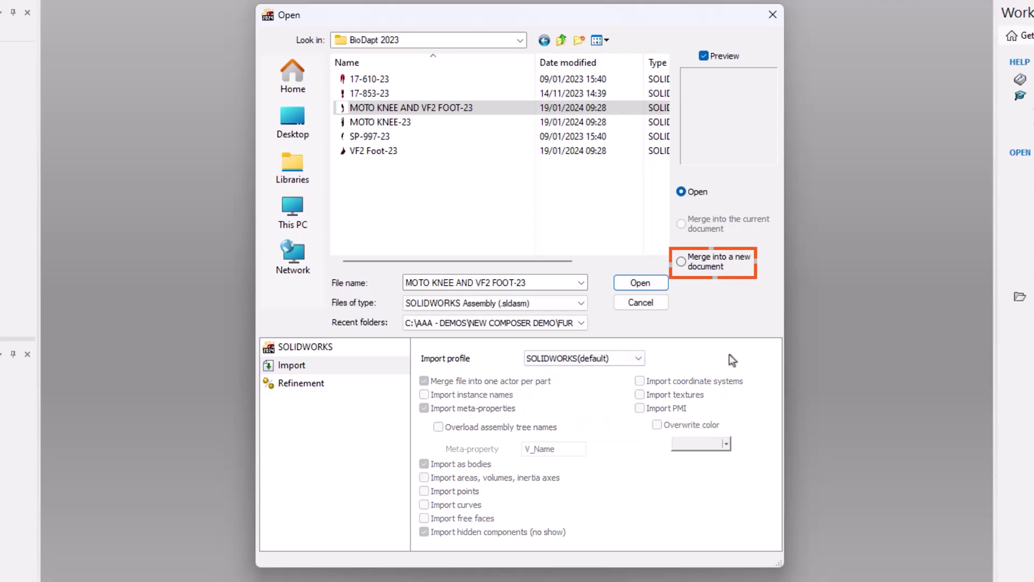
pyautogui.click(682, 263)
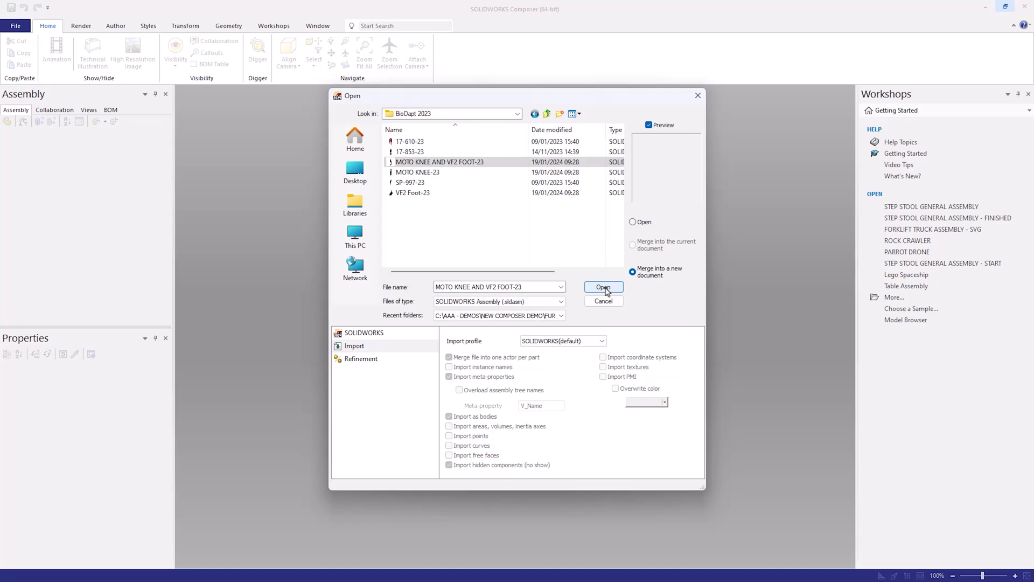
pyautogui.click(604, 288)
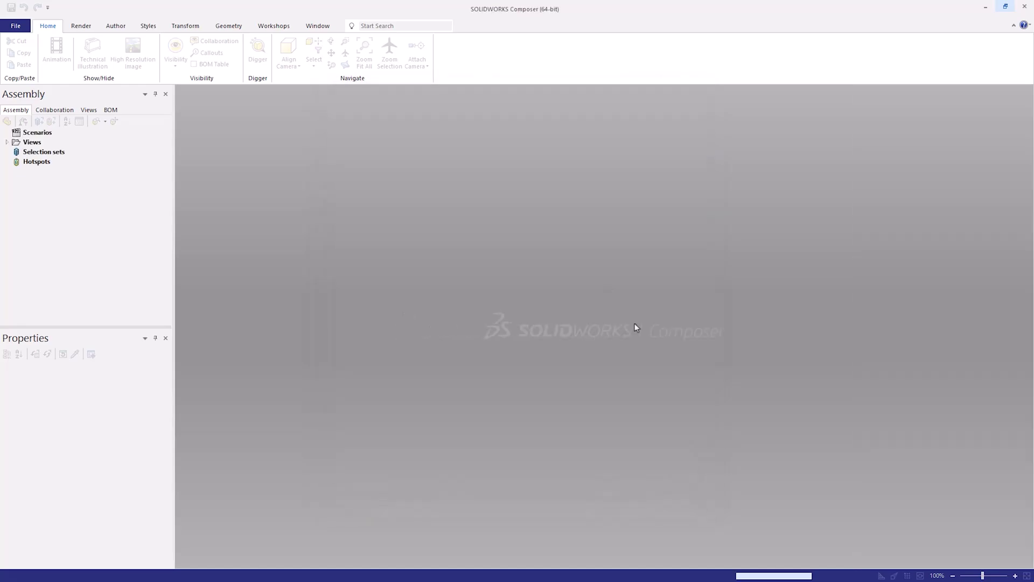